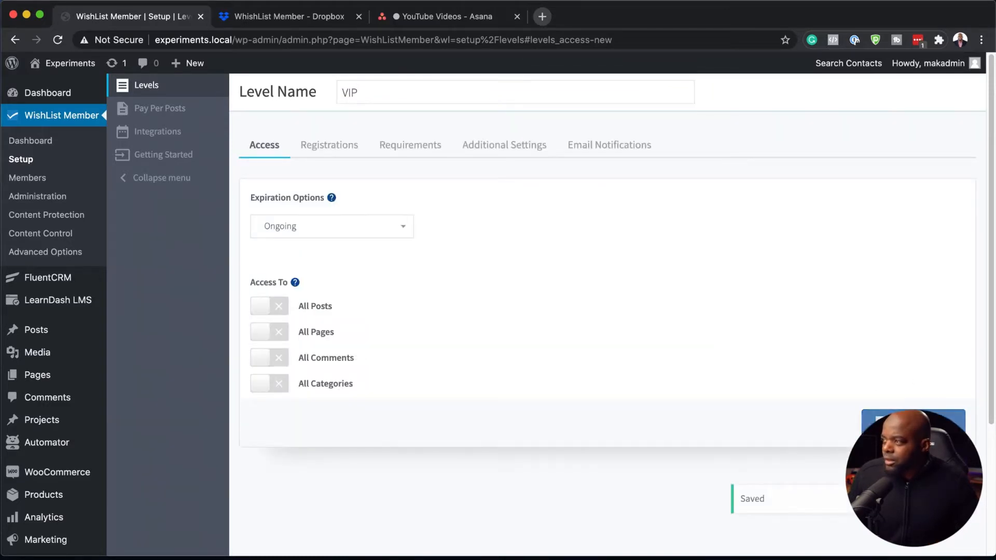
Step: Save and close the VIP membership level, and open the list of all WooCommerce products
click(914, 423)
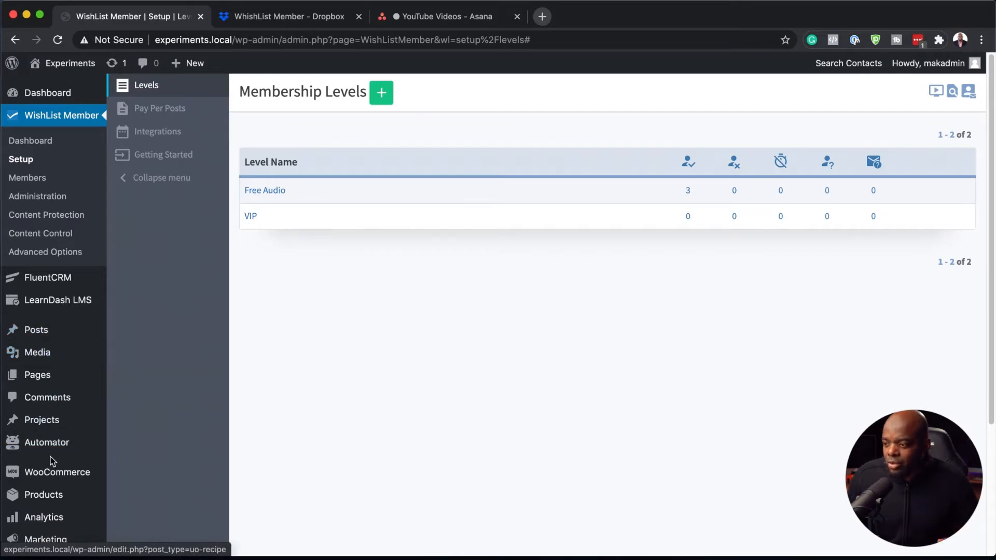
mouse_move(45, 499)
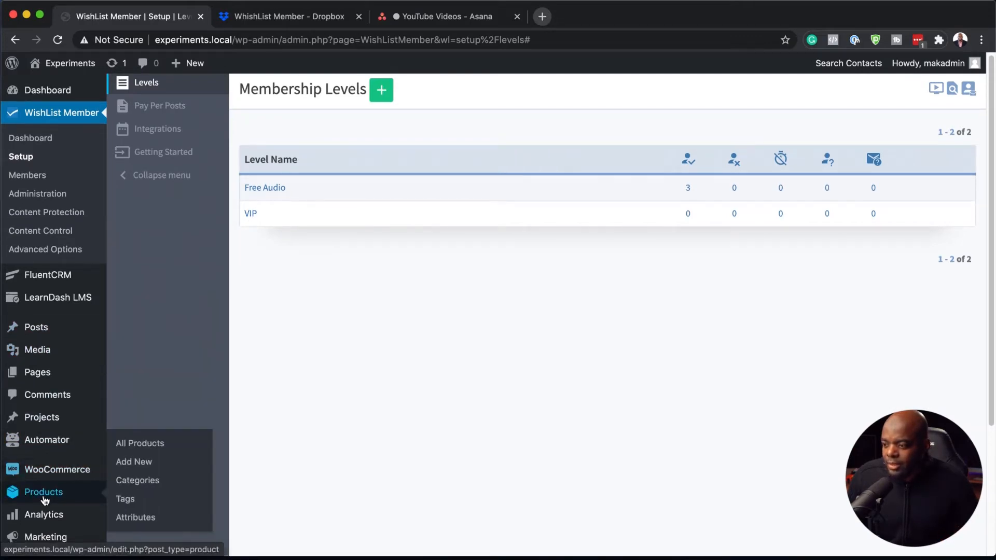
click(164, 449)
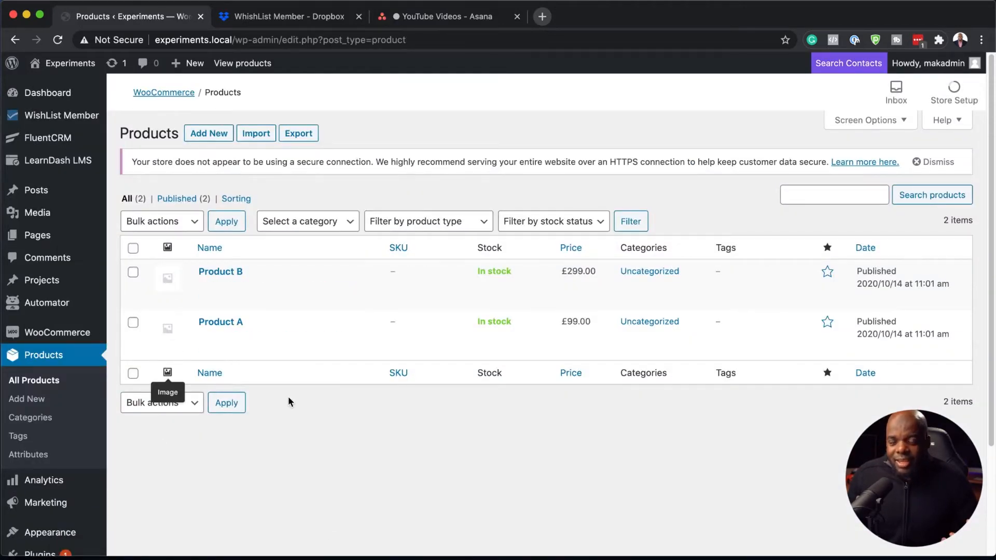
Step: Add a new product named Free Audio
click(208, 137)
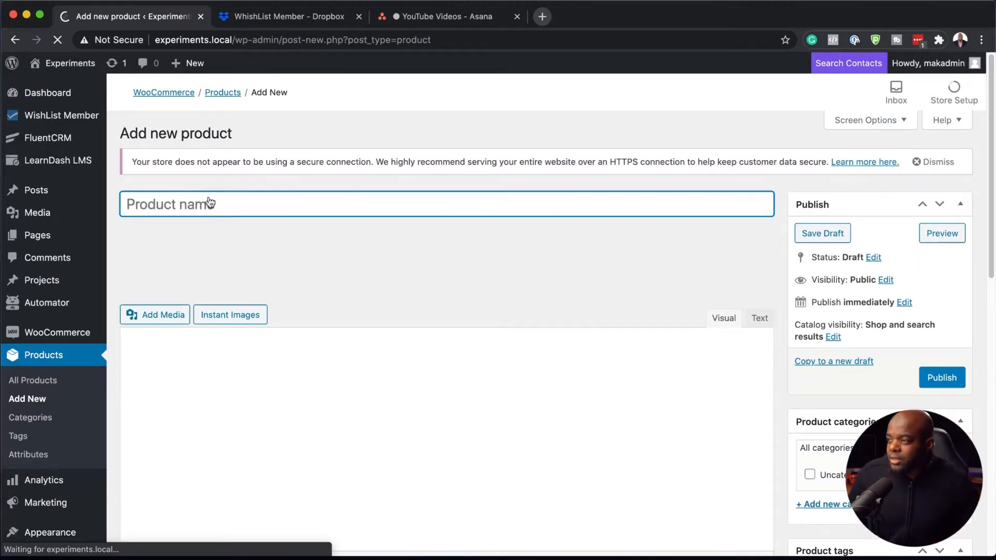
text(Fre)
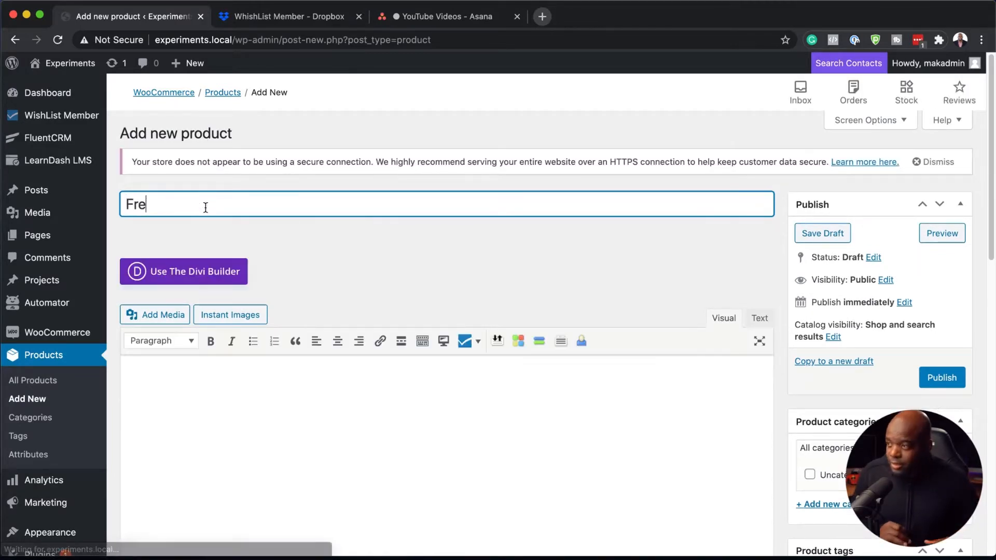
text(e Audio)
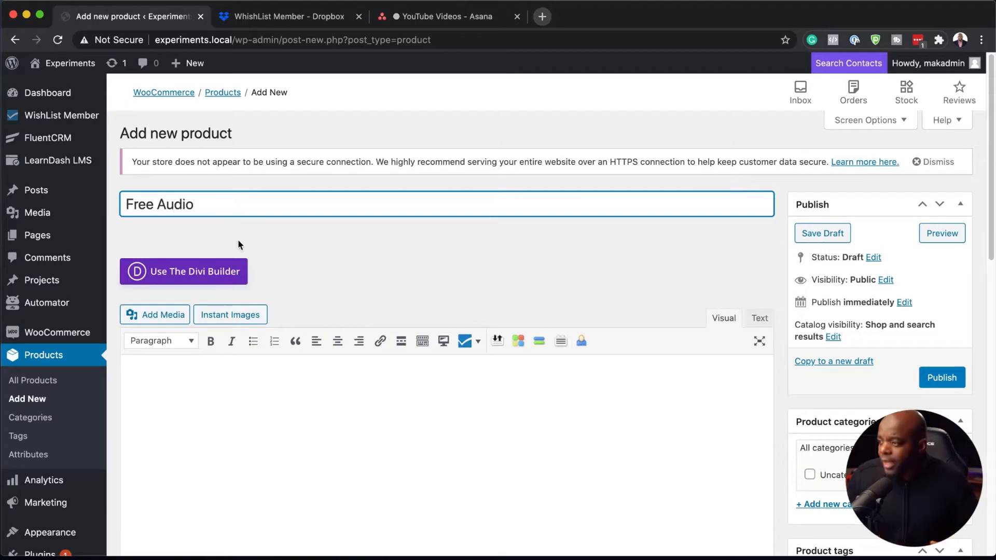
Step: Set the Free Audio product's regular price to £0 and publish the product
scroll(285, 332, down, 3)
scroll(285, 338, down, 4)
click(373, 396)
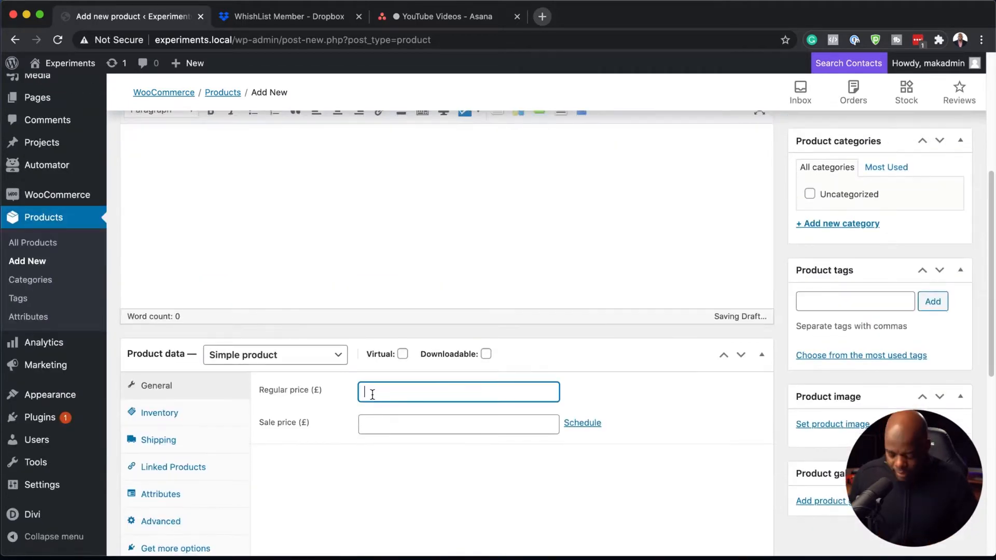
text(0)
scroll(389, 424, down, 2)
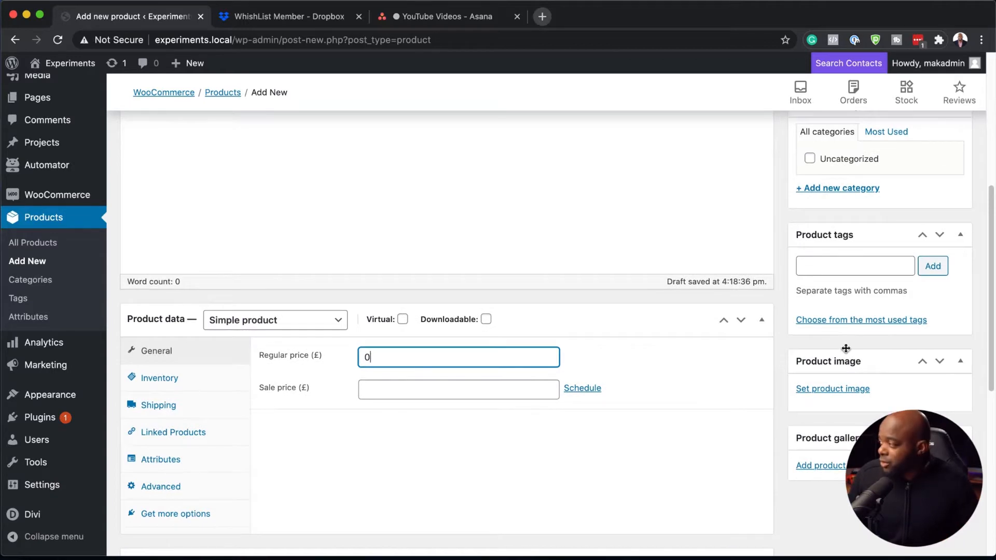
scroll(718, 414, up, 4)
click(940, 261)
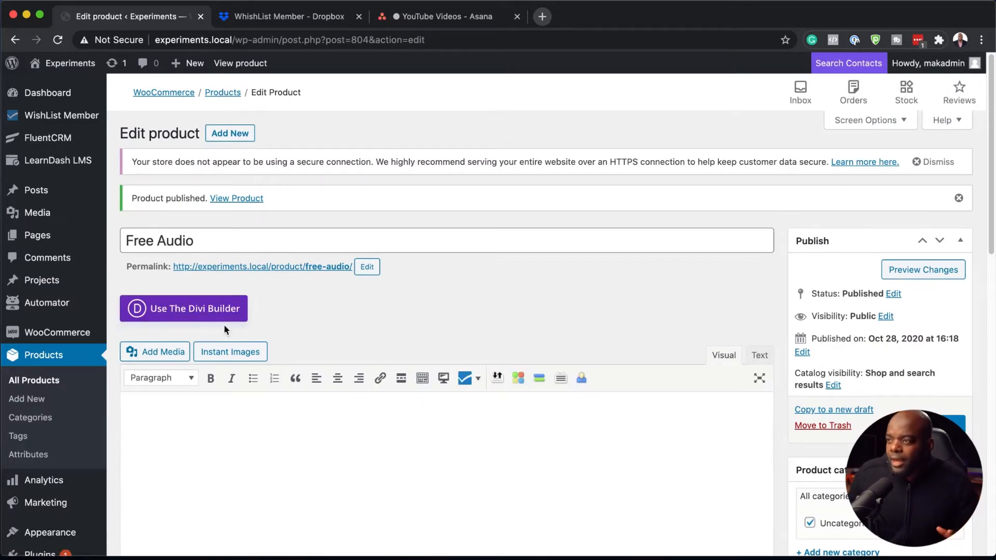
Step: Create a new Automator recipe of the Logged-in type and title it My Automation
mouse_move(60, 310)
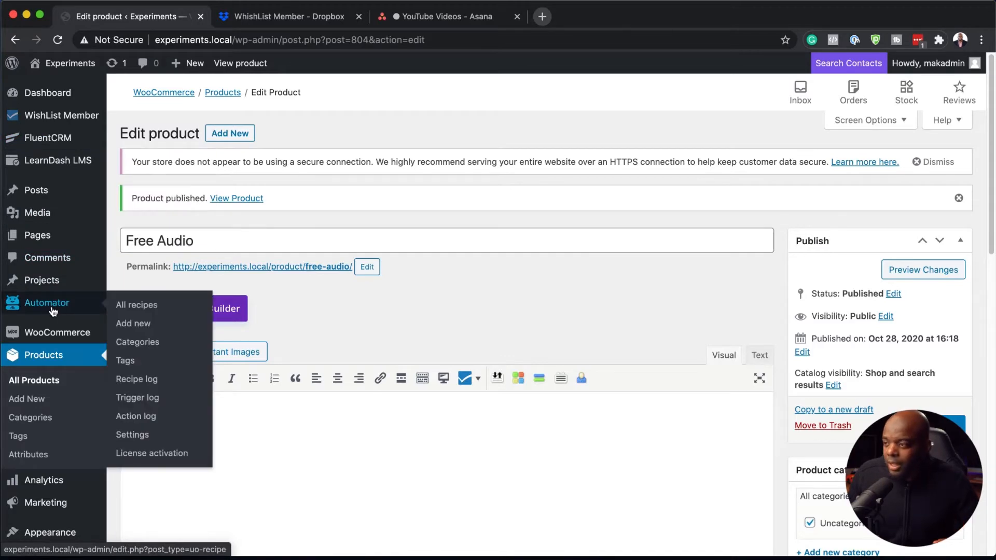
click(131, 308)
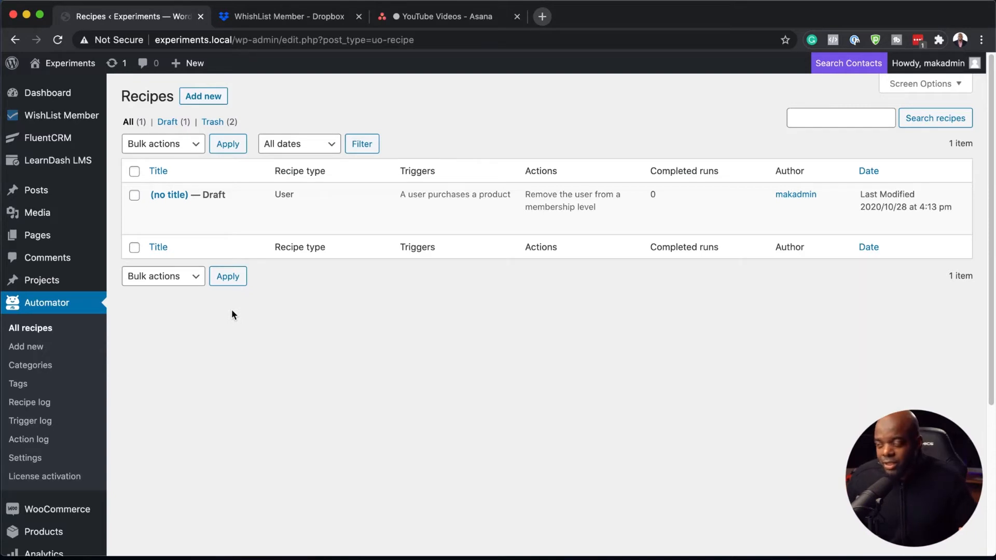
click(213, 100)
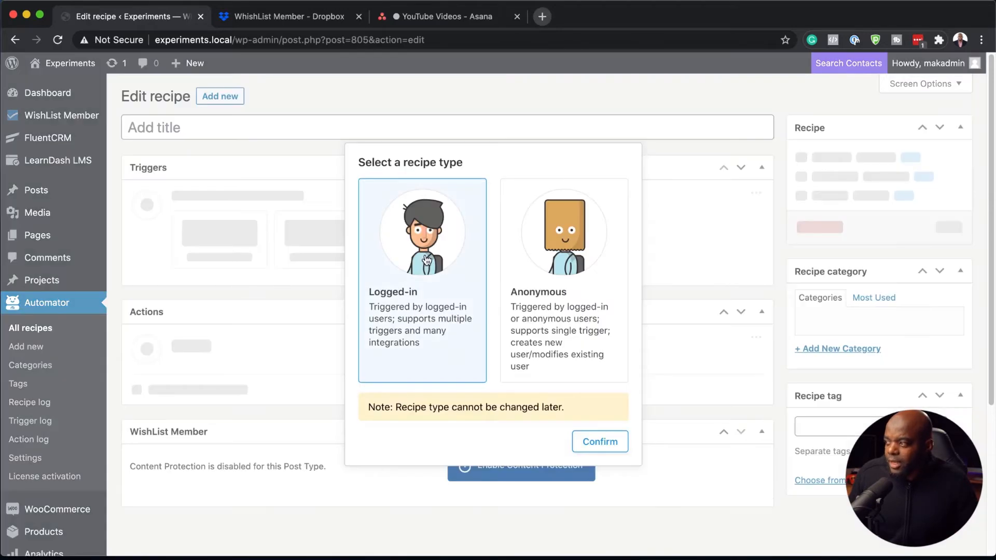
click(590, 443)
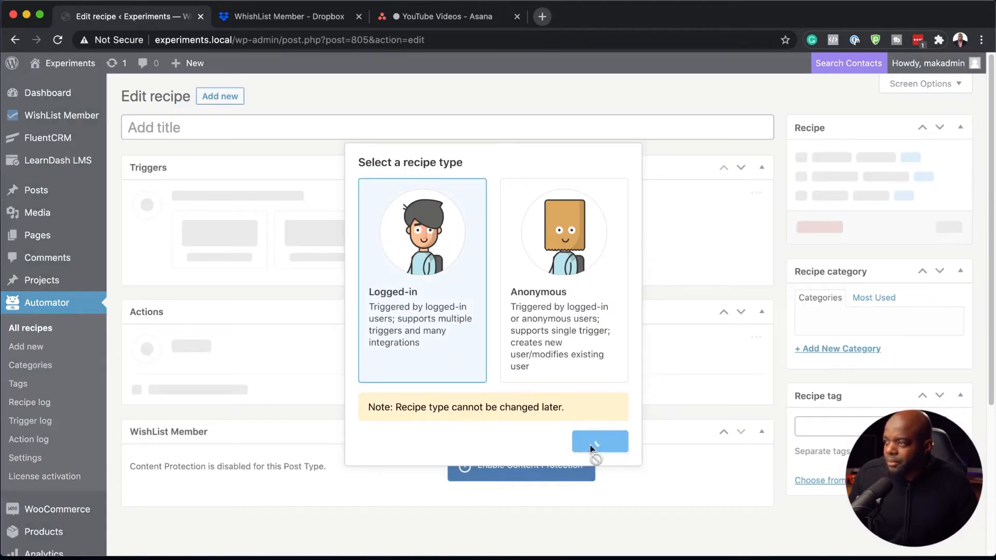
click(203, 130)
text(M)
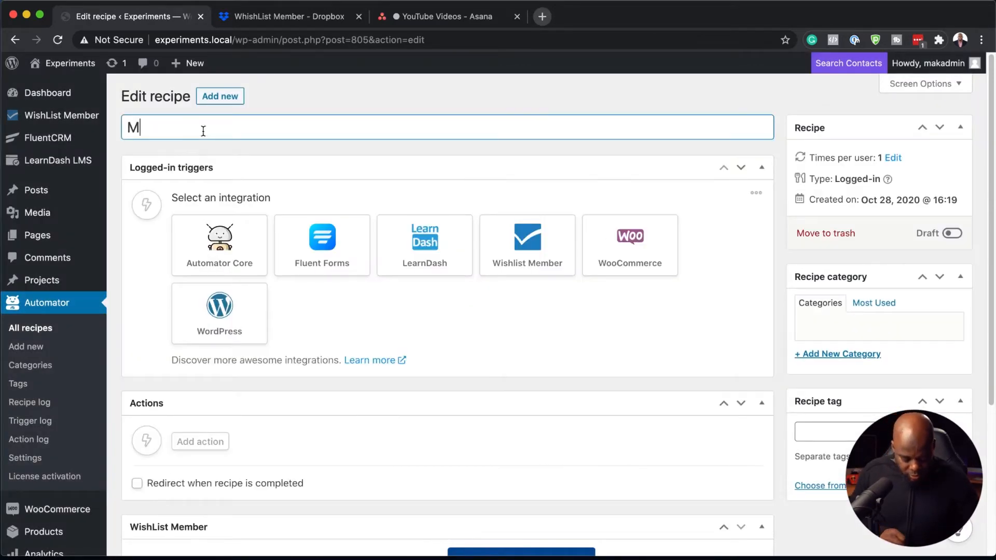
text(y Automation)
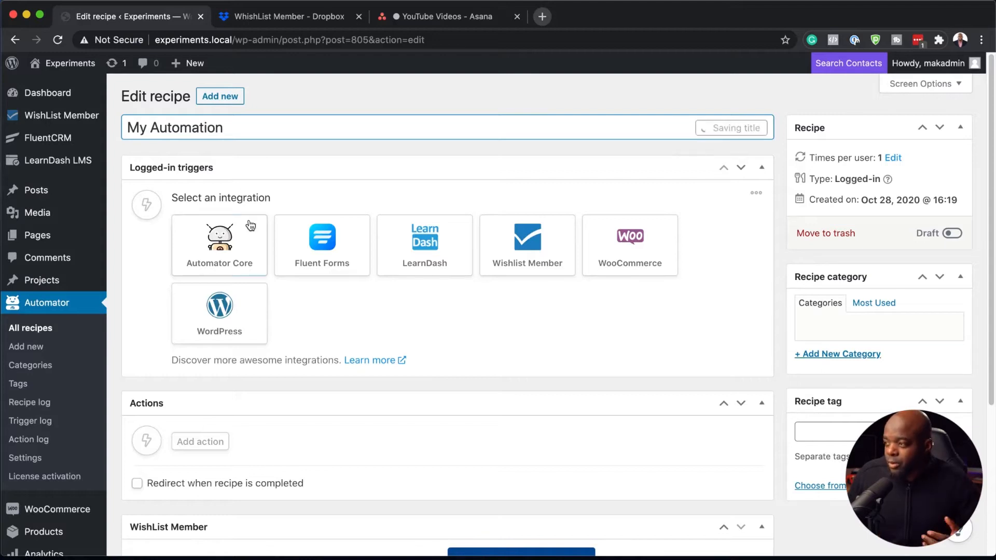
Step: Add a WooCommerce trigger for when a user purchases the Free Audio product, and save it
click(626, 251)
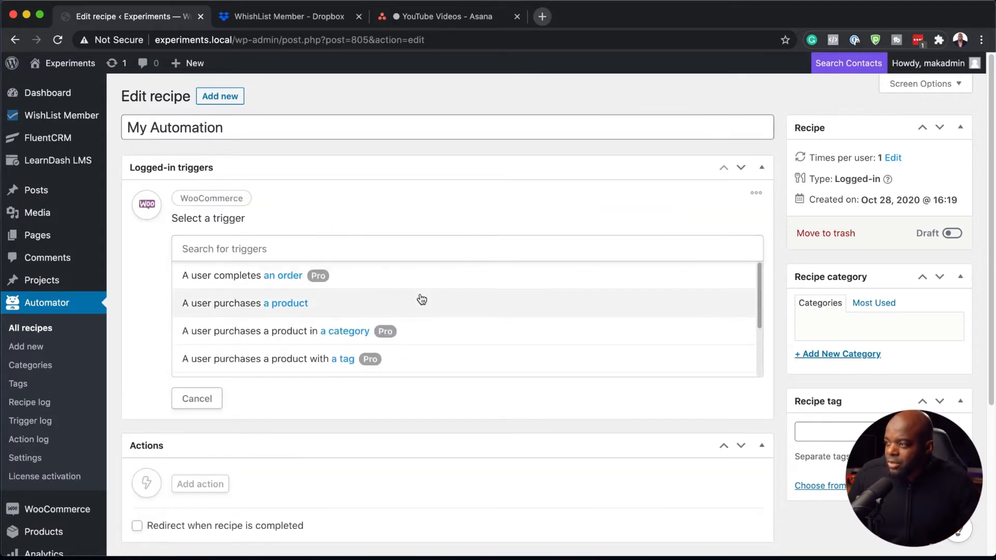
click(356, 307)
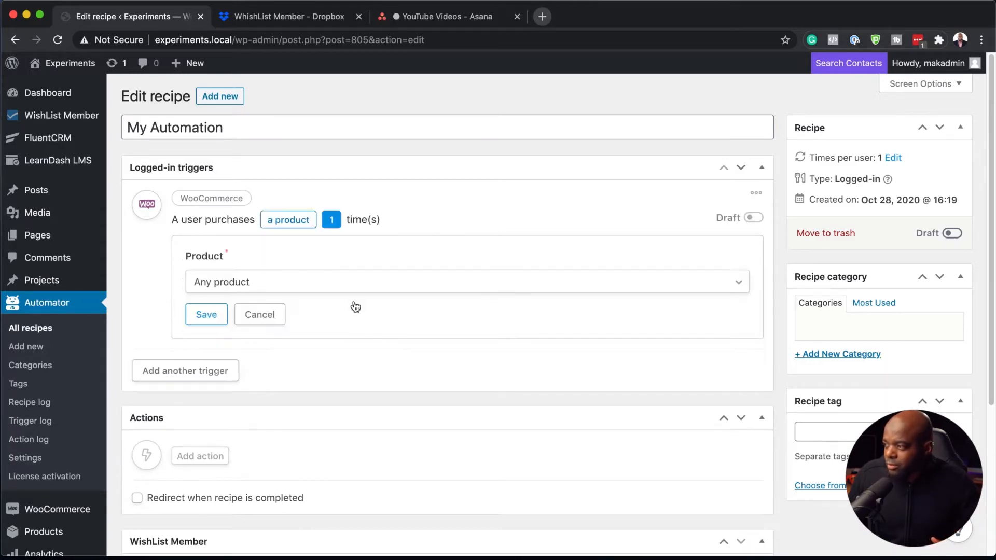
click(271, 287)
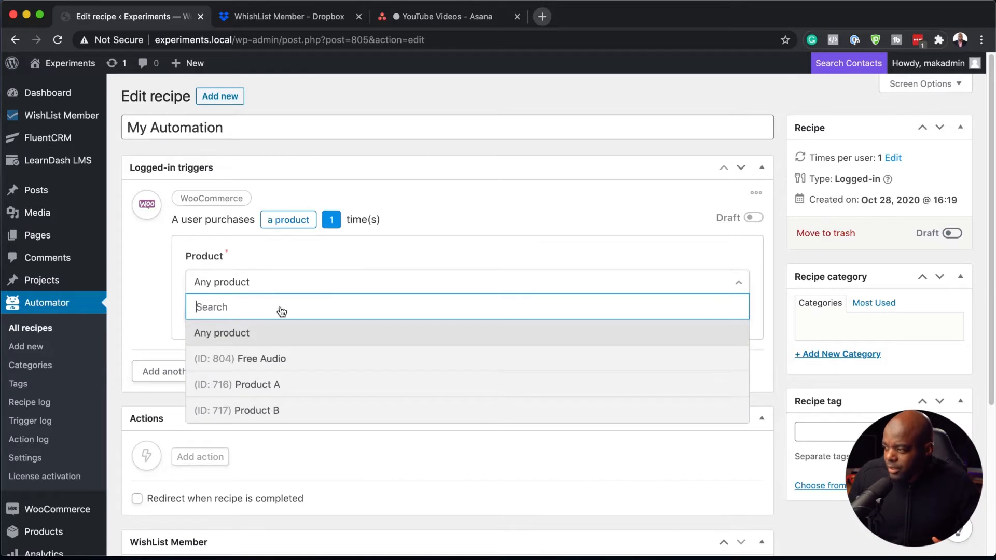
click(283, 359)
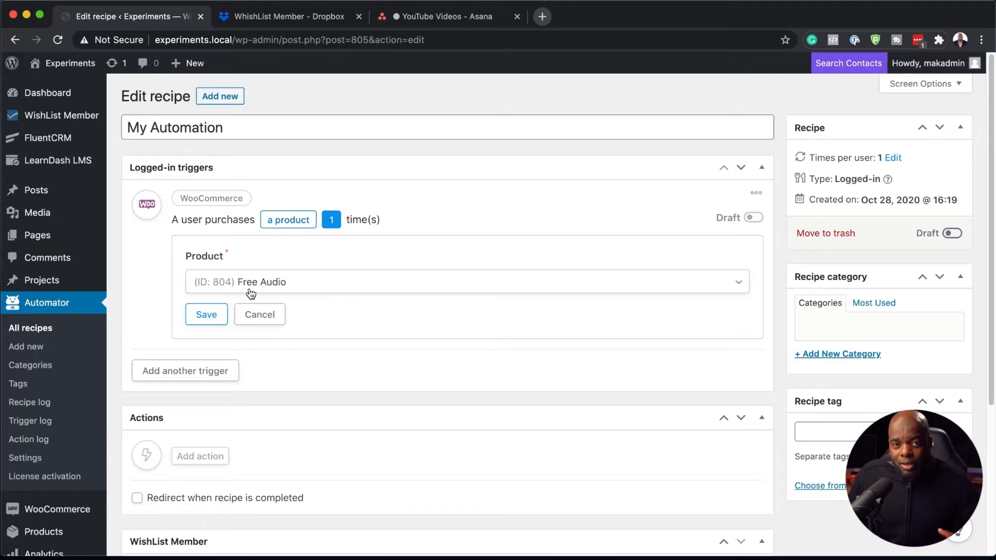
mouse_move(44, 513)
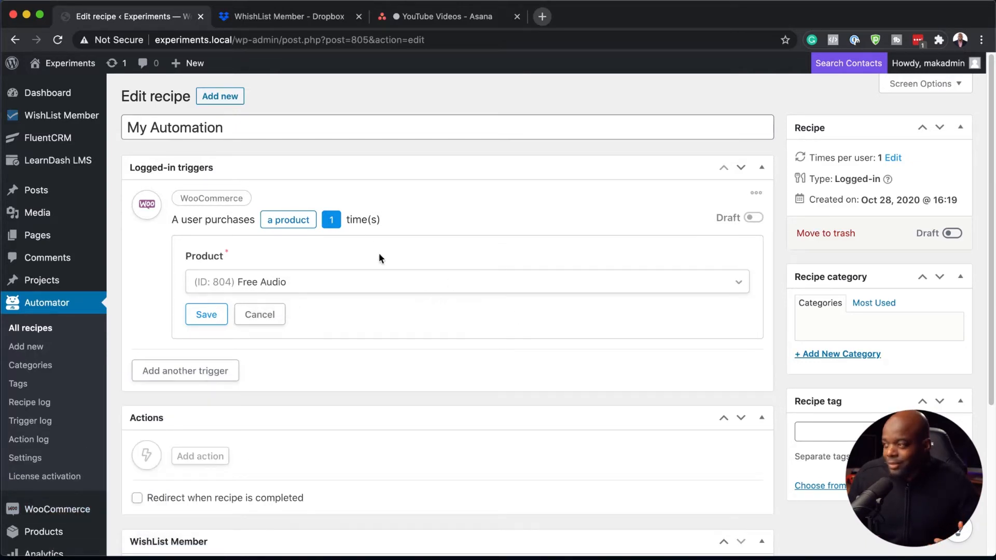
click(218, 320)
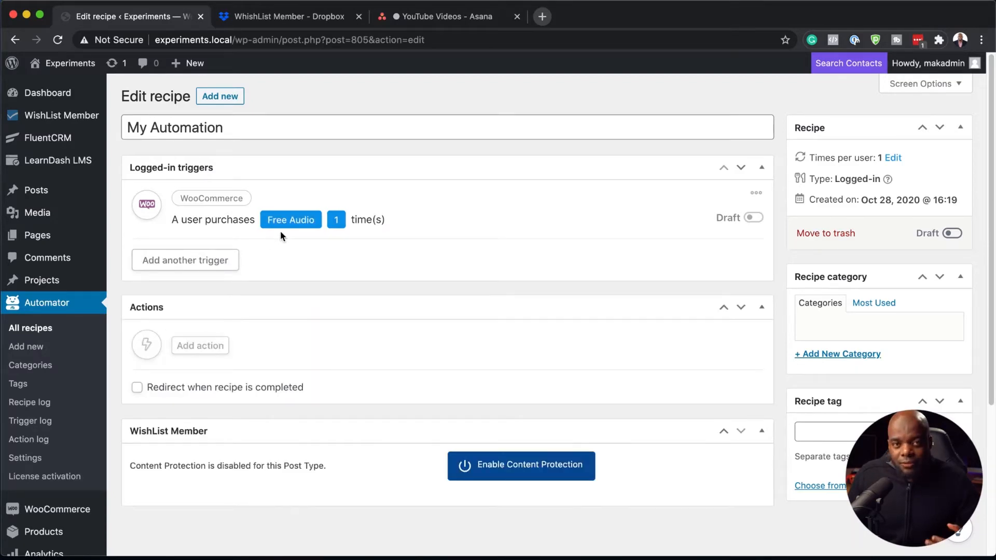
Step: Add a Wishlist Member action that removes the user from the VIP membership level, and save it
click(205, 352)
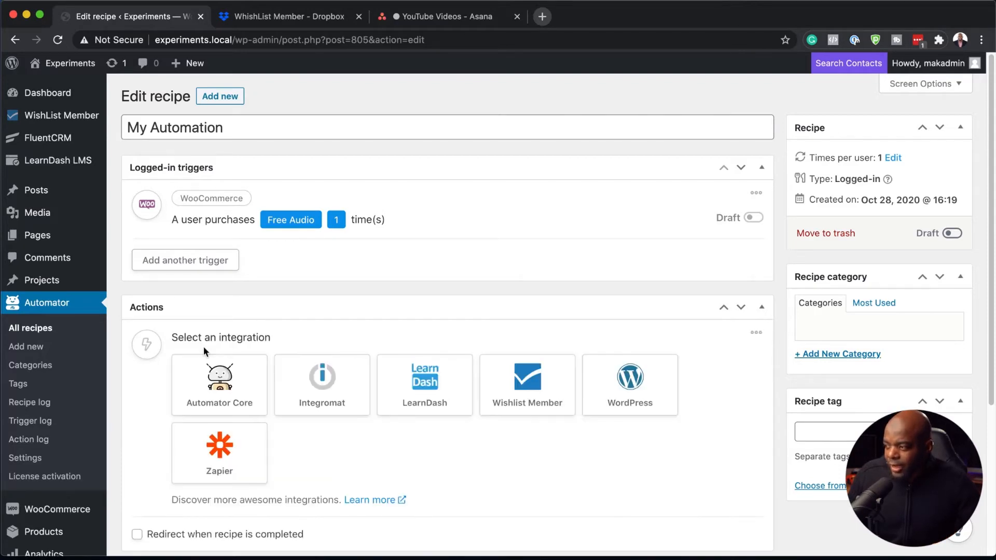
click(526, 403)
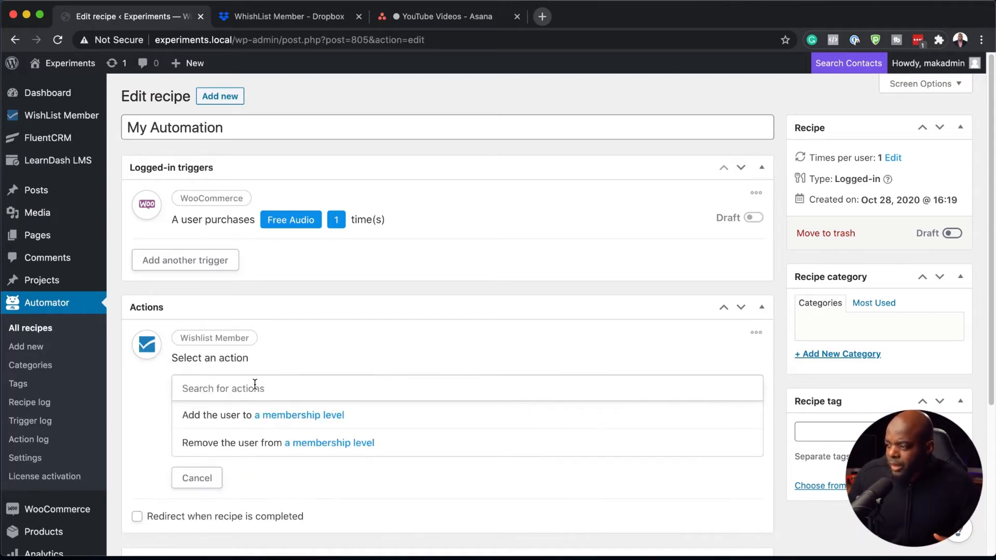
click(321, 446)
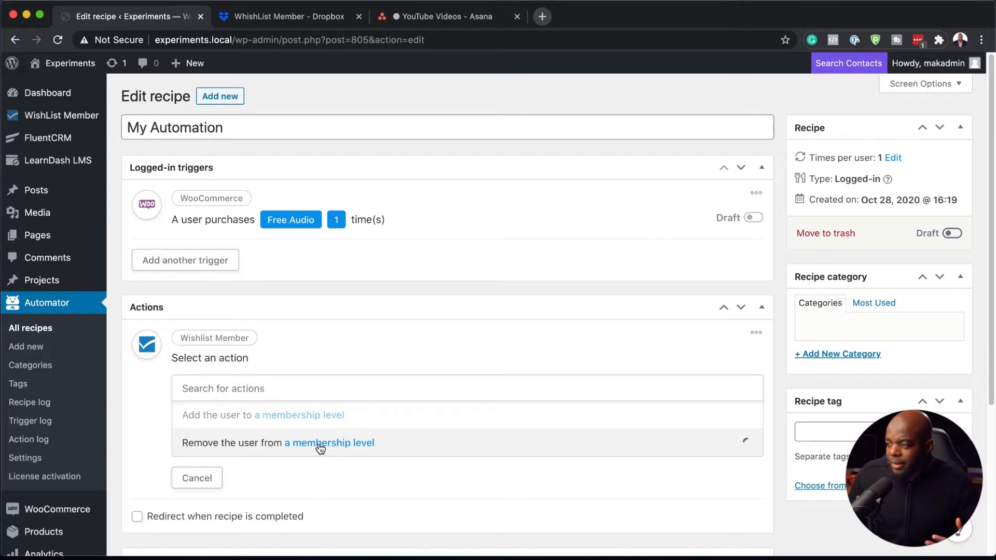
click(286, 429)
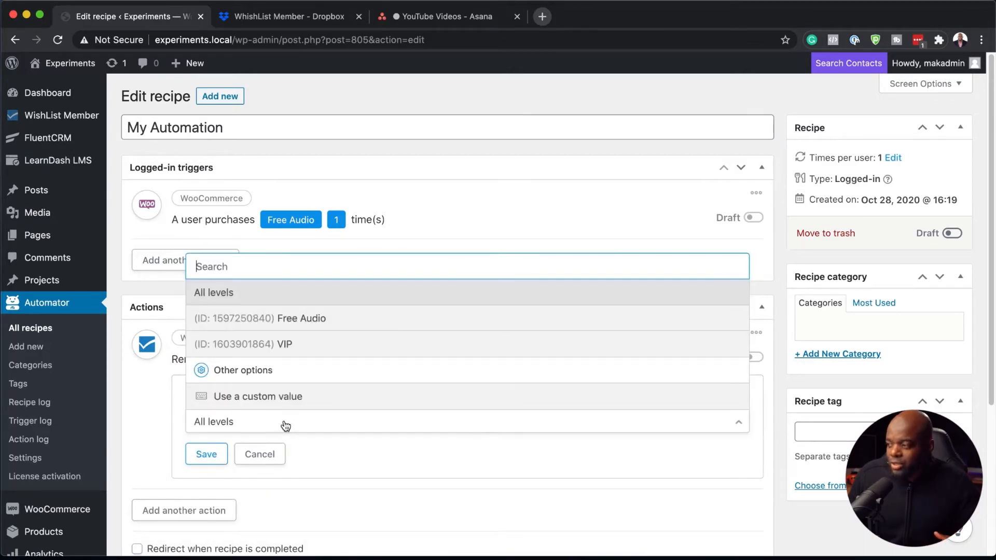
click(316, 344)
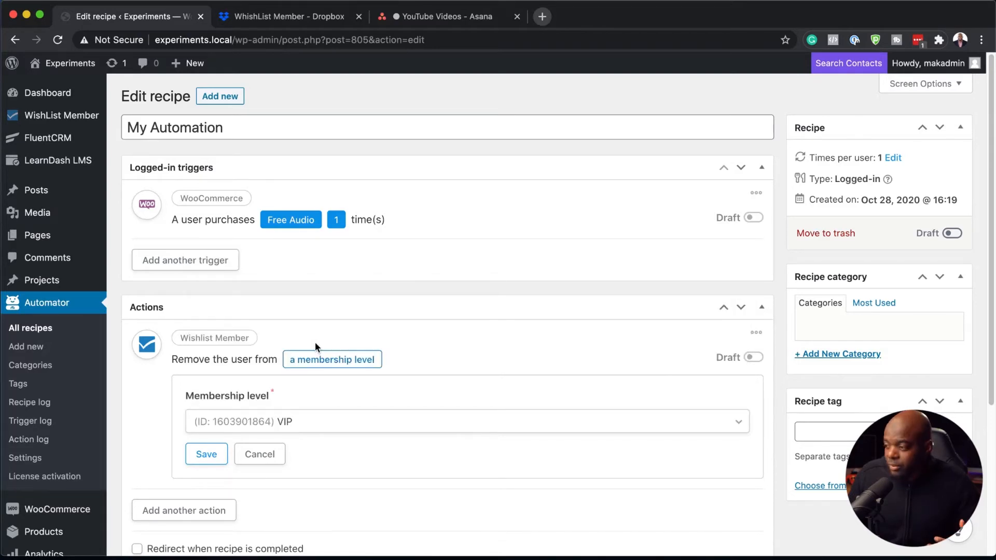
click(210, 457)
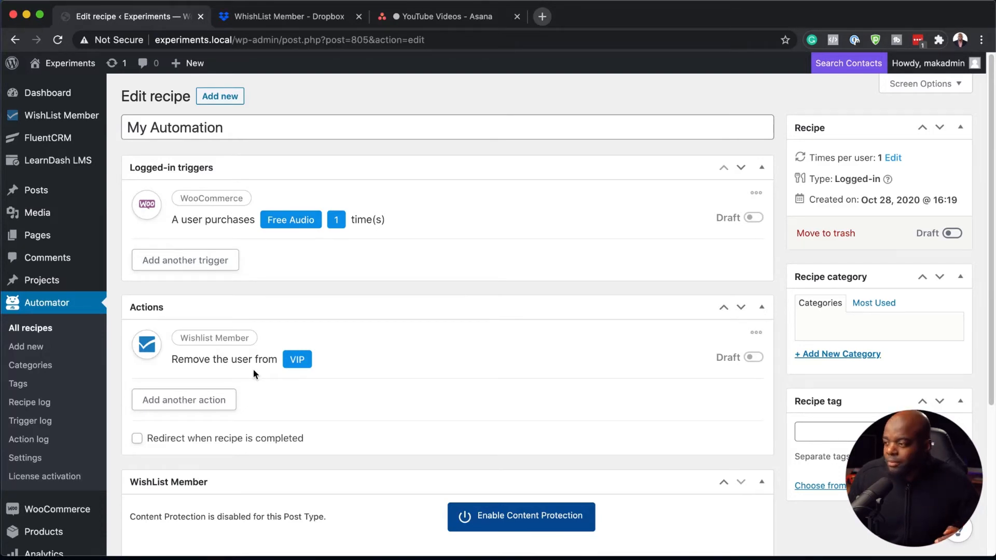
Step: Add a second Wishlist Member action that adds the user to the Free Audio membership level, and save it
click(210, 405)
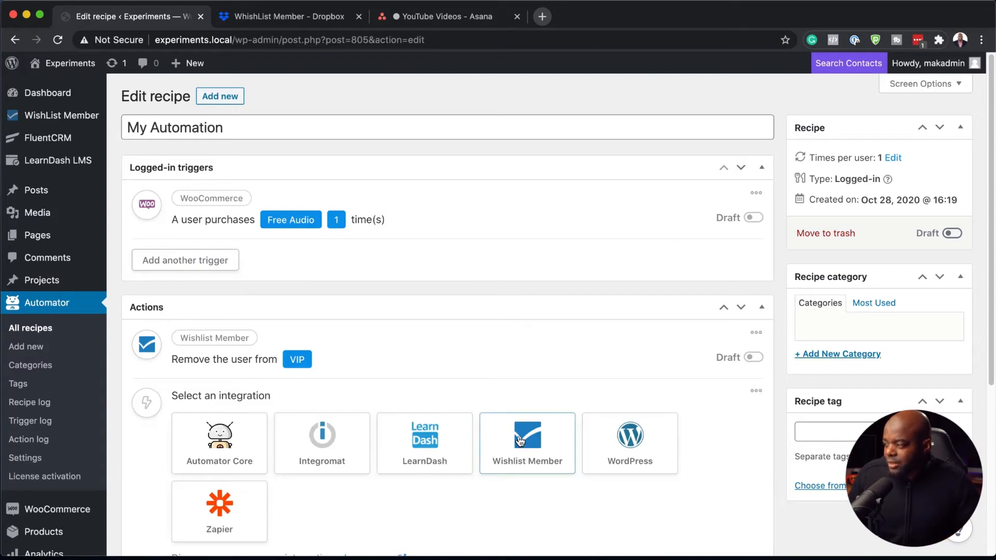
click(548, 448)
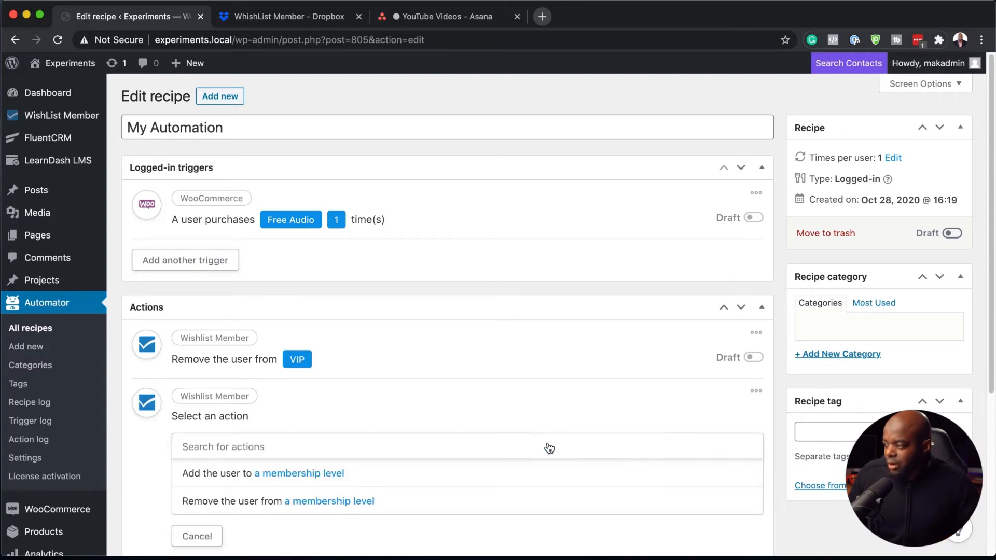
click(304, 475)
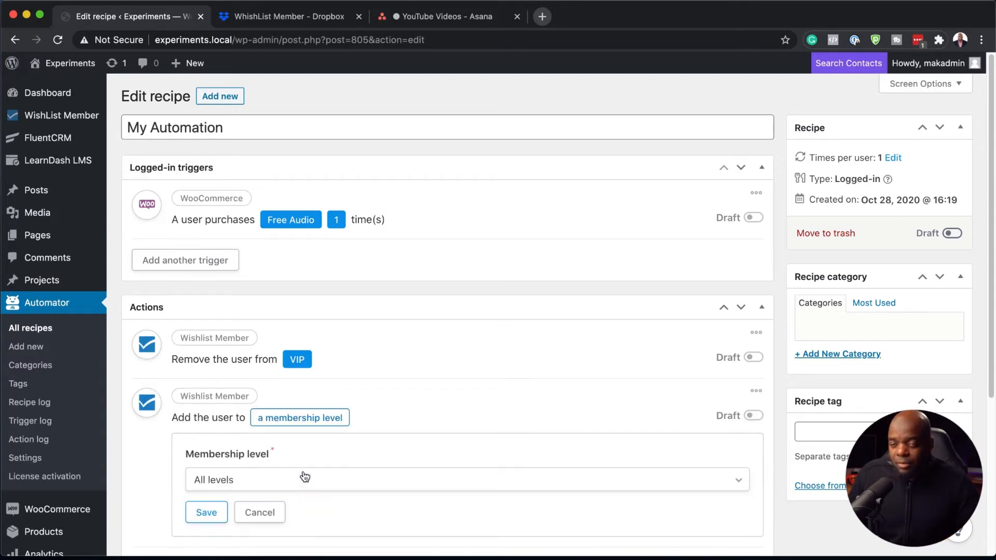
scroll(273, 469, down, 2)
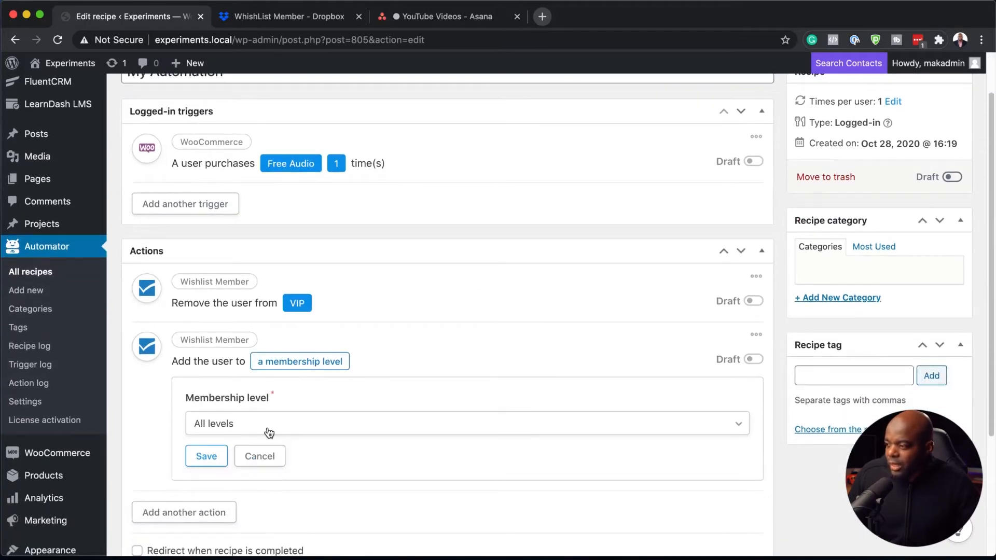
click(326, 431)
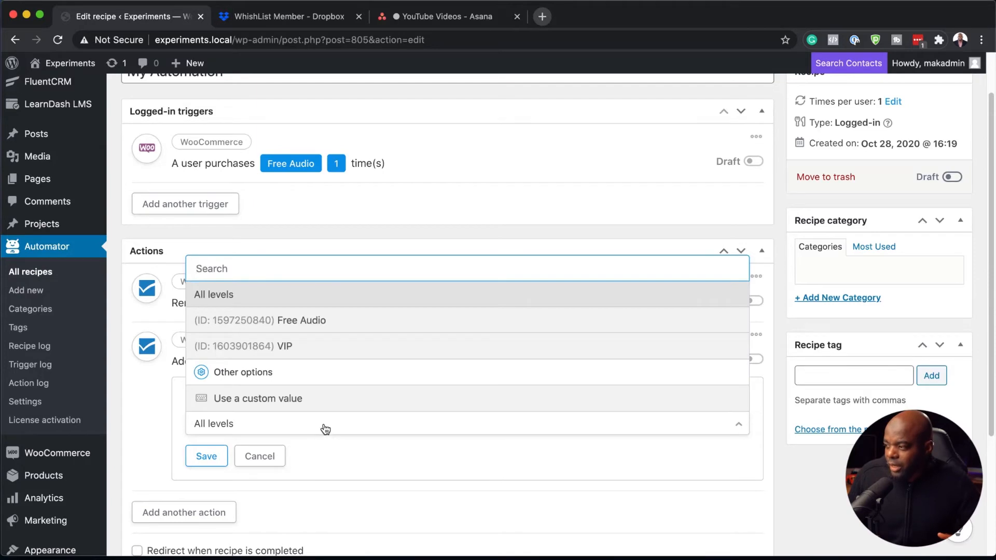
click(353, 325)
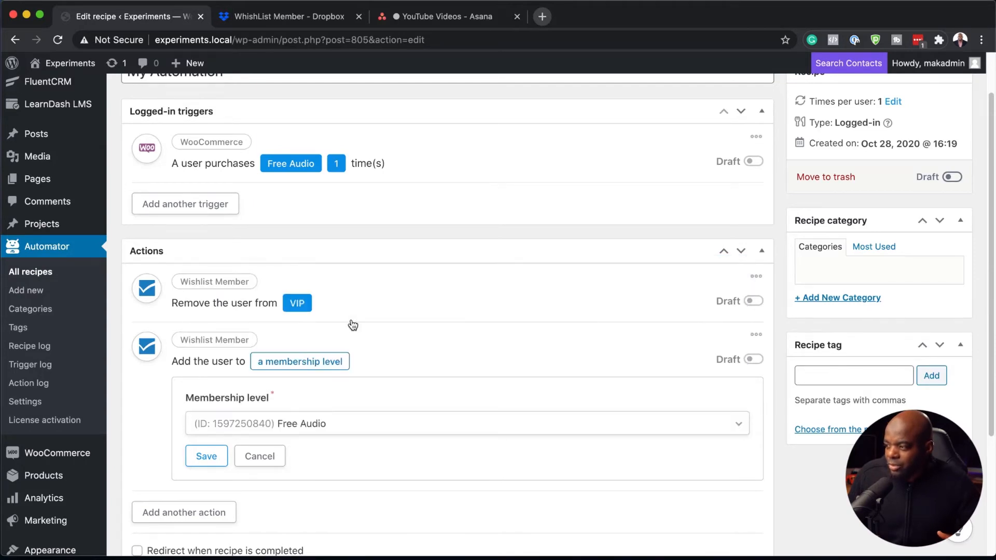
click(207, 456)
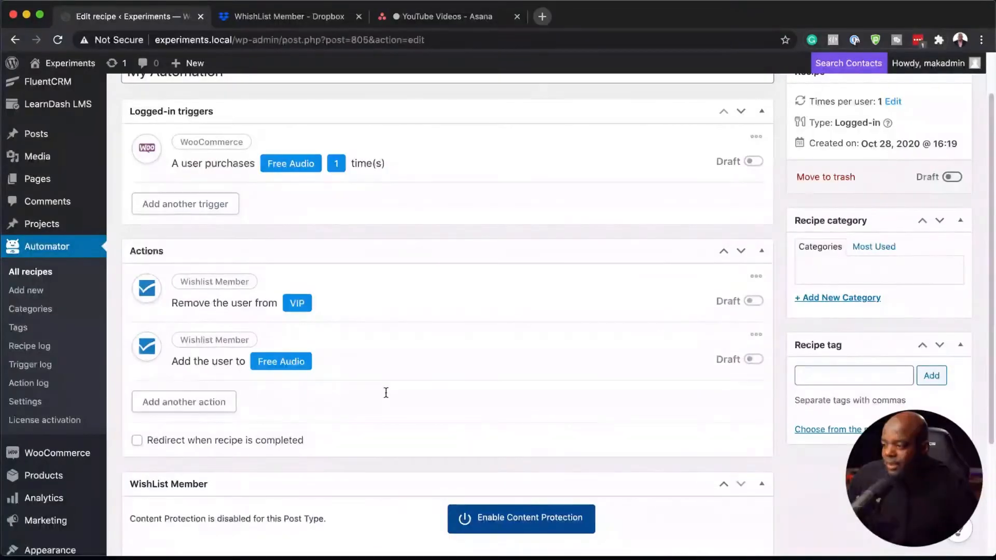
click(138, 440)
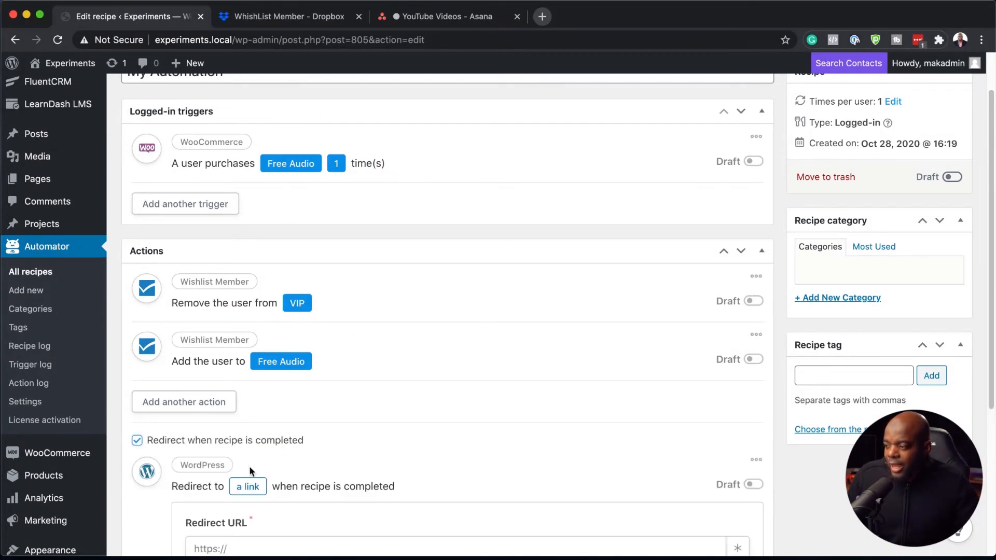
scroll(229, 528, down, 2)
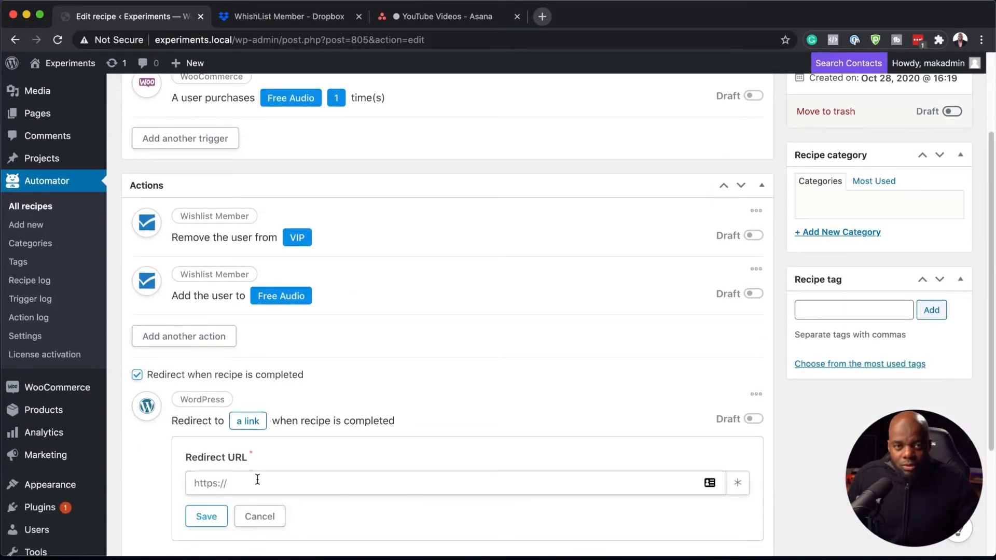
click(138, 377)
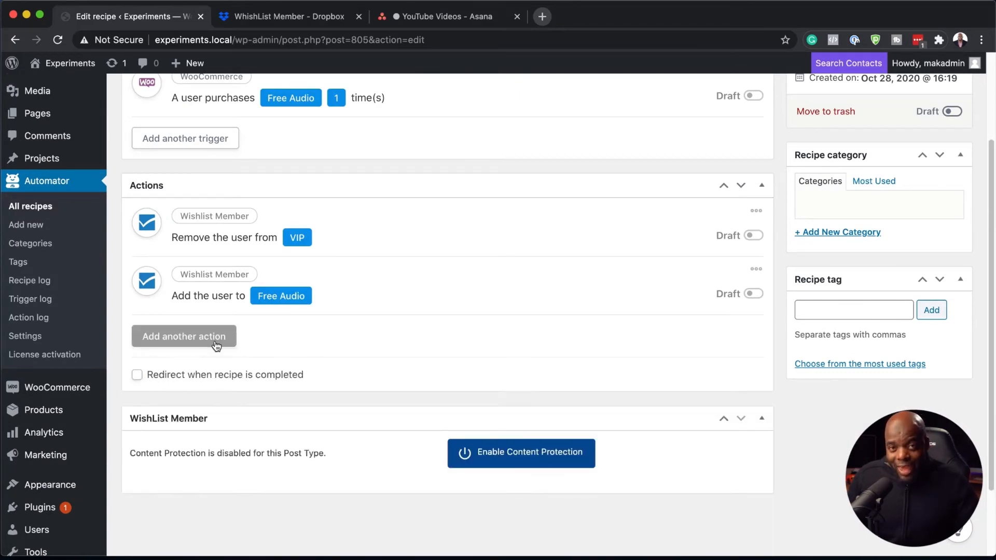
Step: Add a LearnDash action that enrolls the user in the Web Design Course, and save it
click(216, 341)
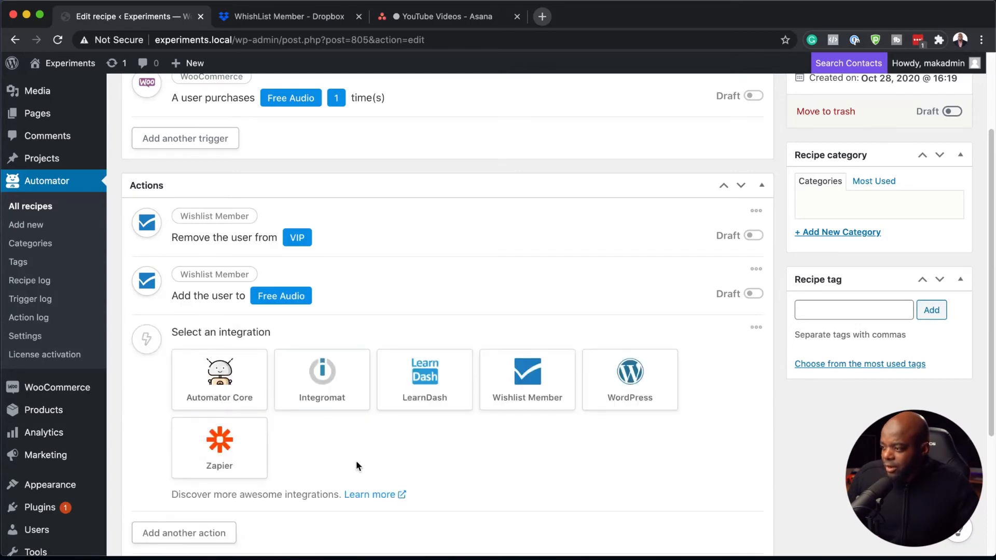
click(424, 393)
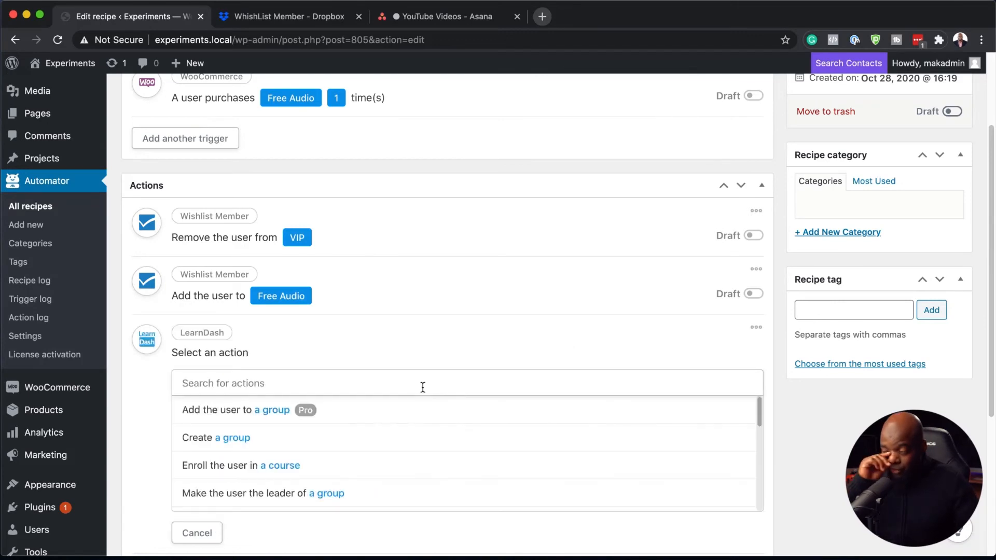
click(310, 473)
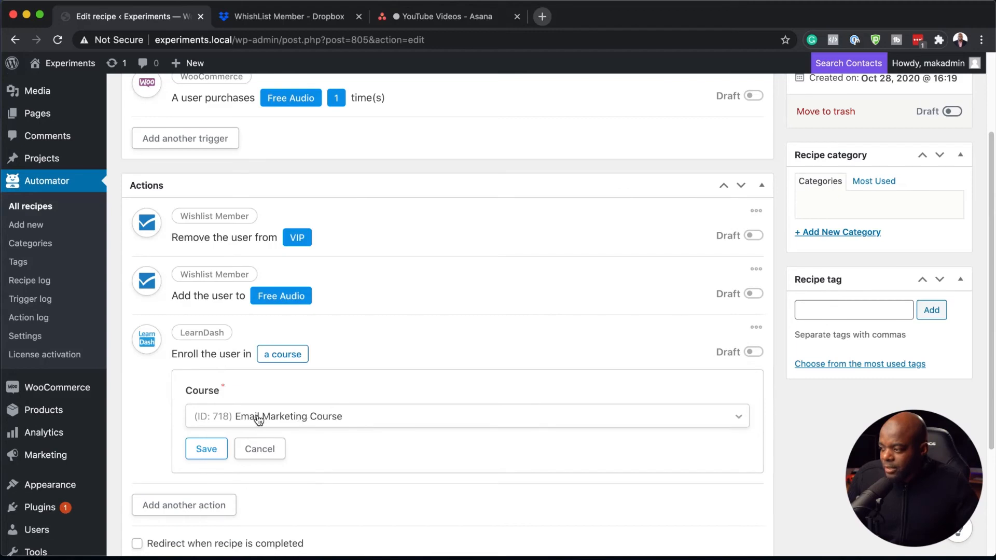
click(372, 421)
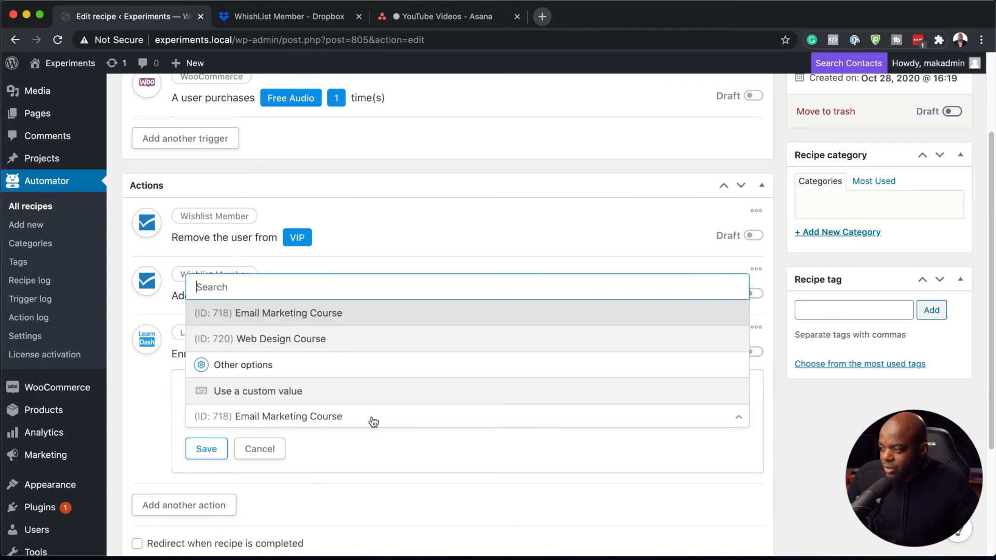
click(326, 341)
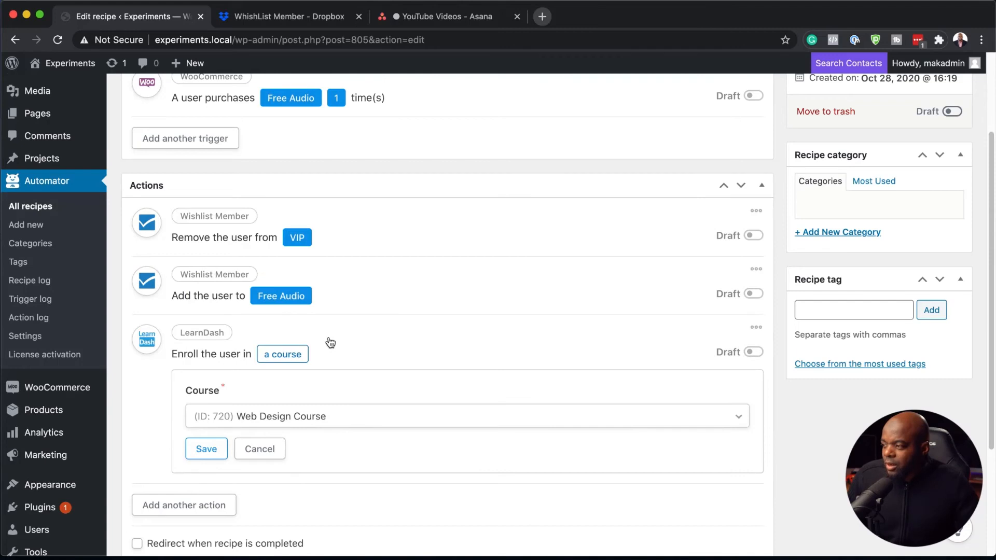
click(210, 455)
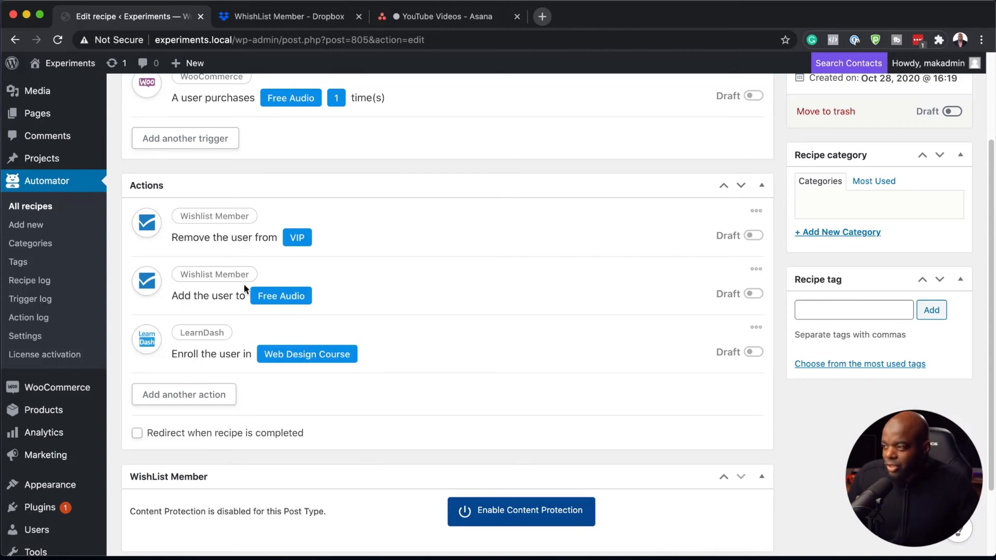
scroll(405, 340, up, 5)
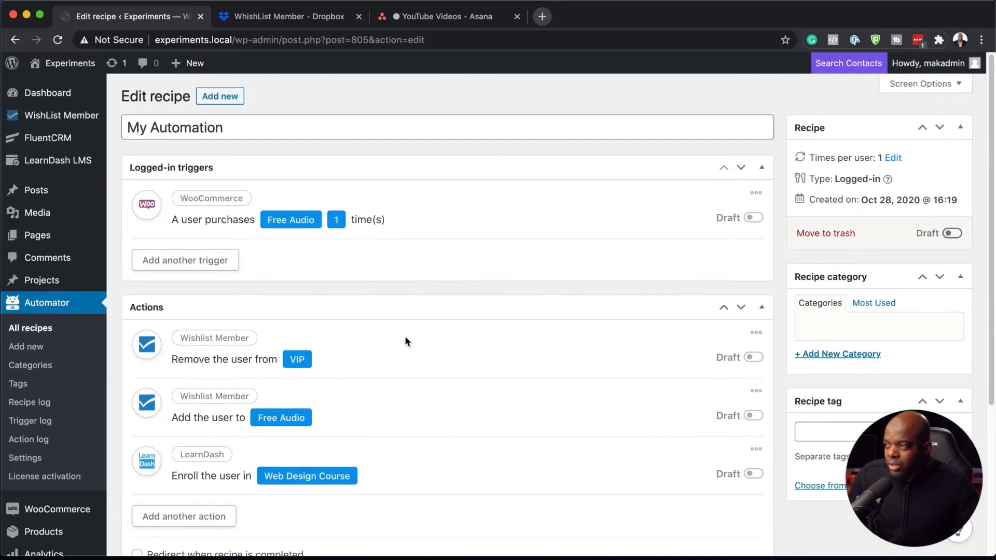